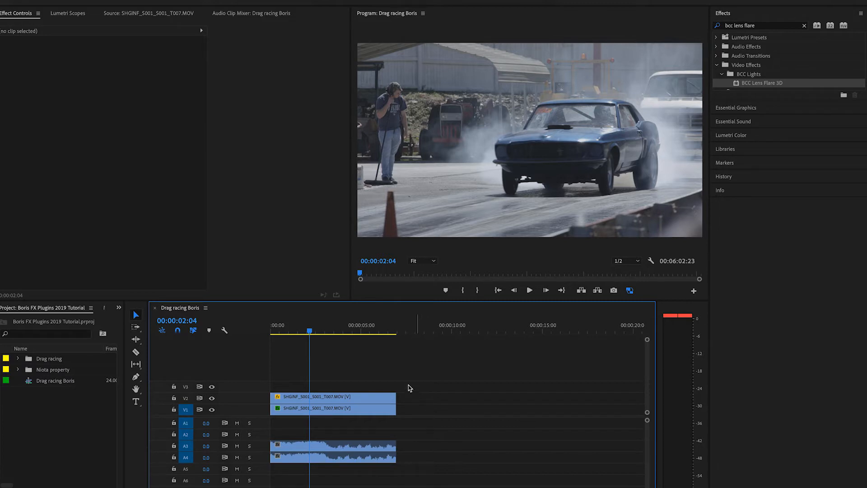
# Toggle track V2's visibility to compare the original drag racing footage with the day-to-night version on V1.
pyautogui.click(211, 399)
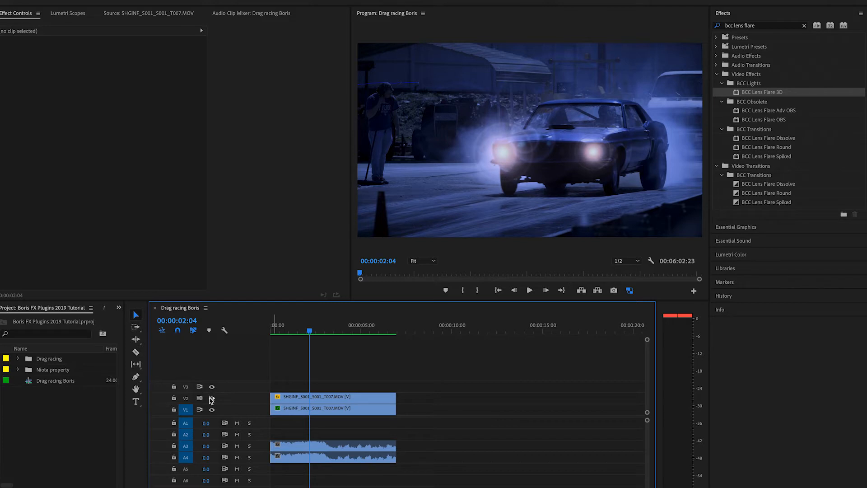
pyautogui.click(212, 399)
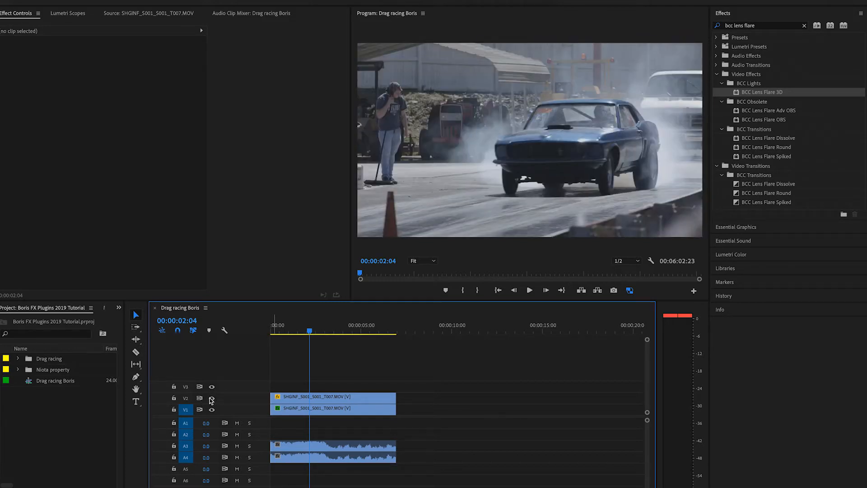
# Select the clip on V1 and review its Lumetri Color settings under Creative and Basic Correction.
pyautogui.click(310, 412)
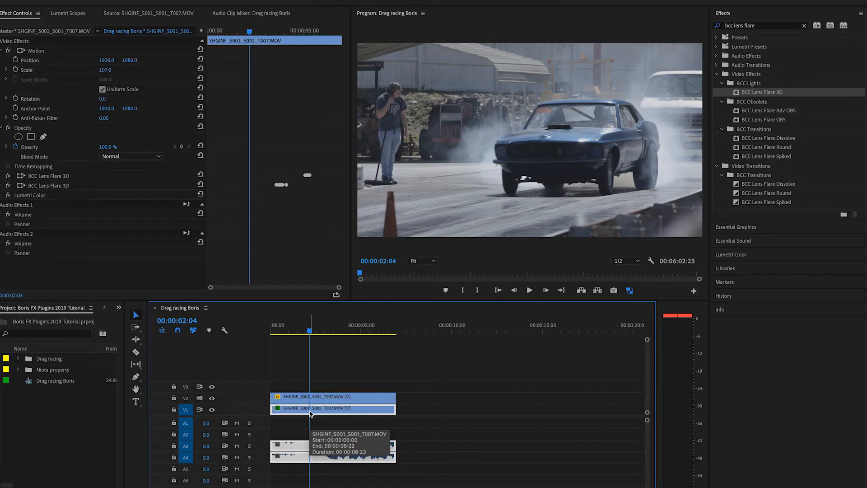
pyautogui.click(736, 257)
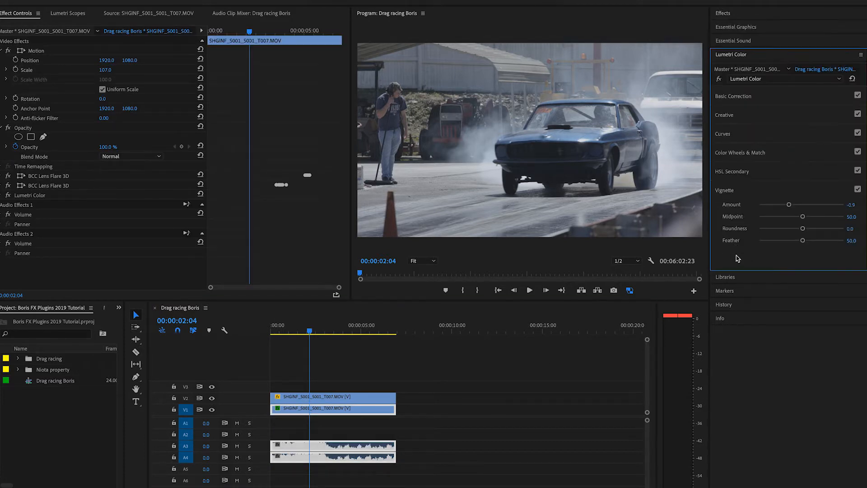
pyautogui.click(750, 114)
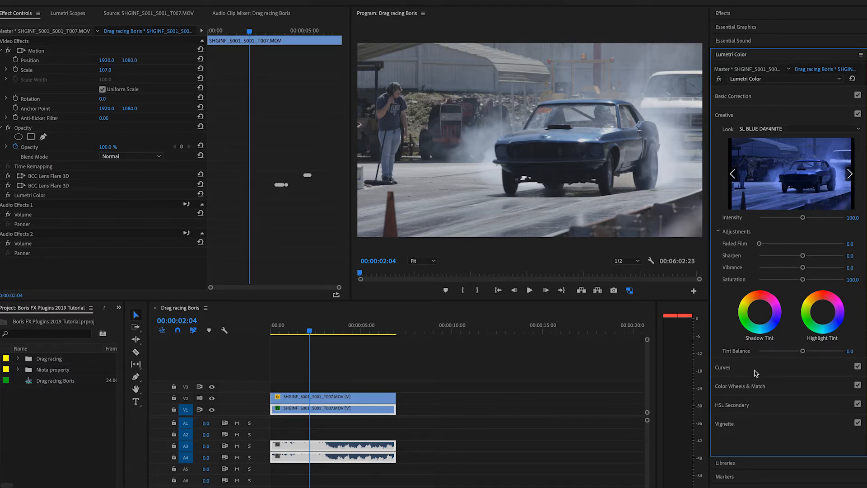
pyautogui.click(766, 97)
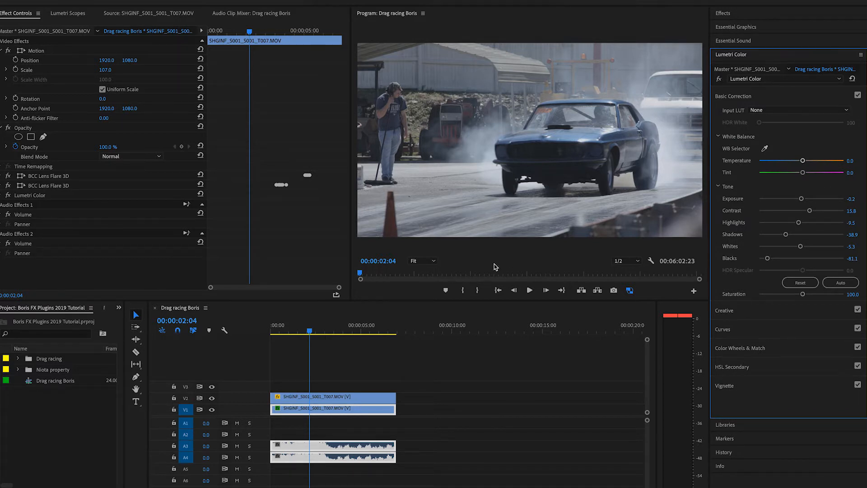
# Hide track V2 and disable Lumetri Color and both BCC Lens Flare 3D effects on the V1 clip.
pyautogui.click(212, 397)
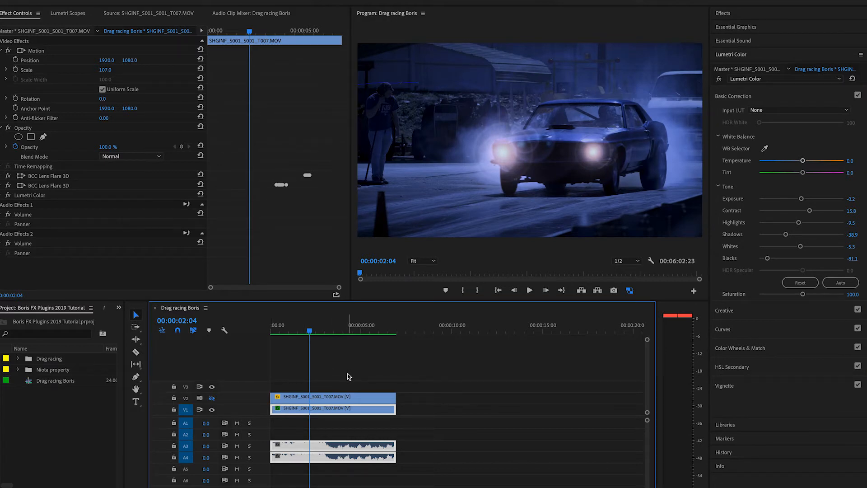
pyautogui.click(8, 185)
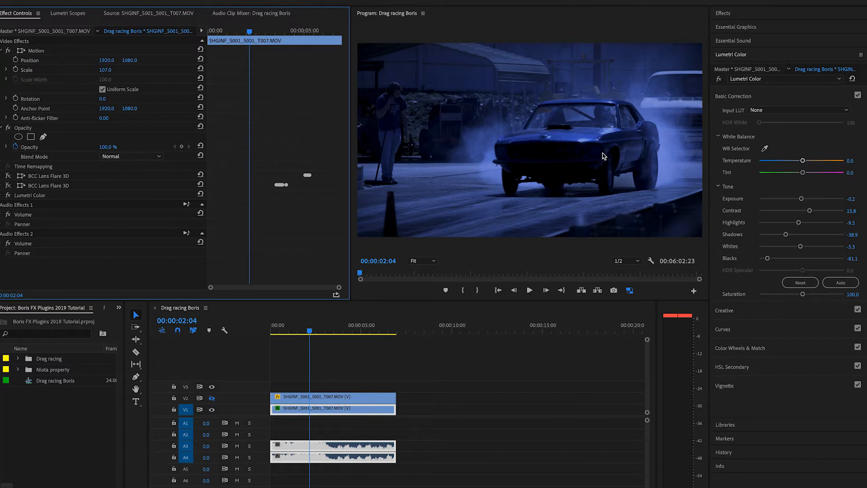
pyautogui.click(8, 195)
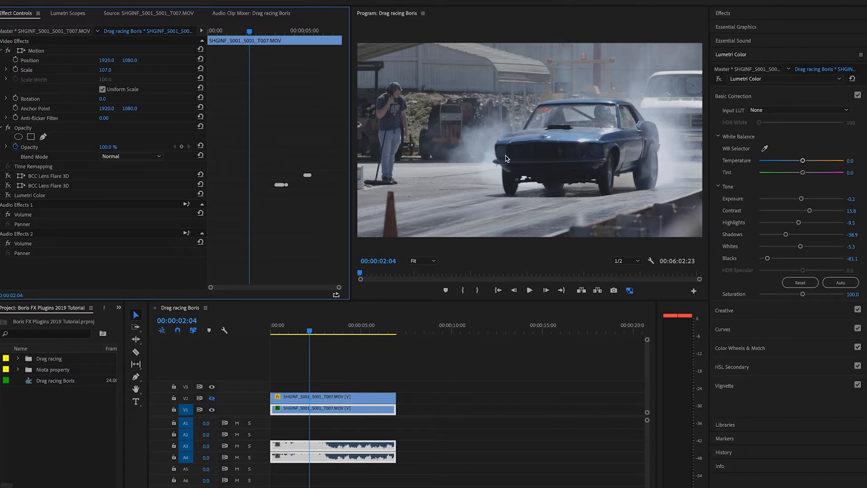
# Re-enable the V1 clip's first BCC Lens Flare 3D and open its Mocha Motion Tracker with the whole window in view.
pyautogui.click(740, 14)
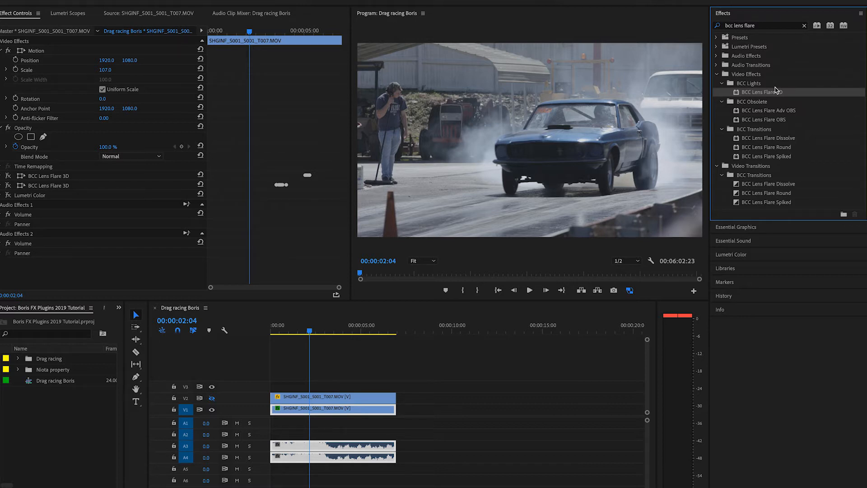
pyautogui.click(7, 176)
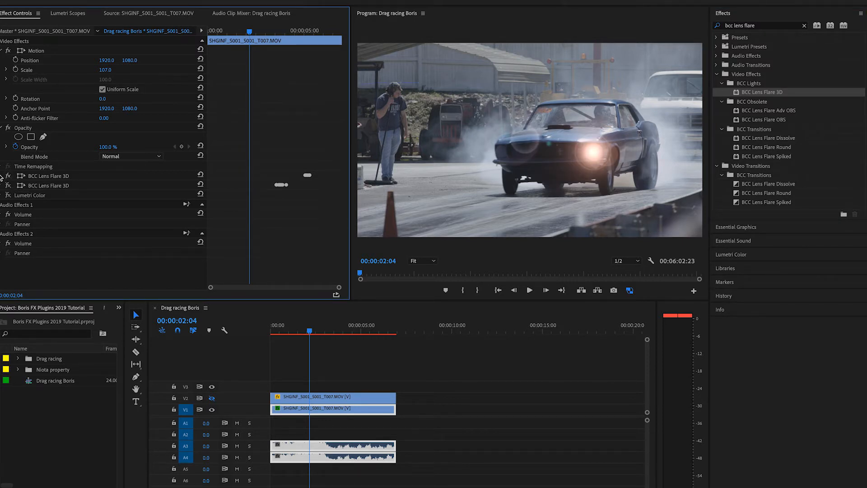
pyautogui.click(2, 175)
pyautogui.scroll(-5, 154, 226)
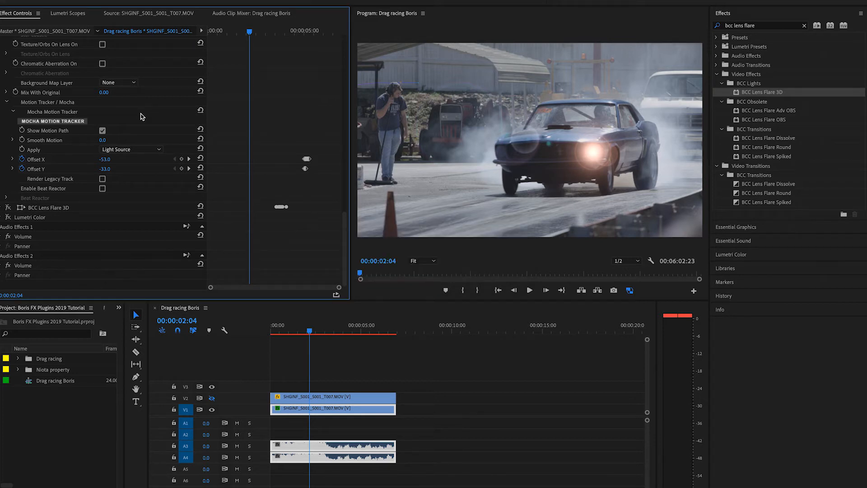
pyautogui.click(63, 121)
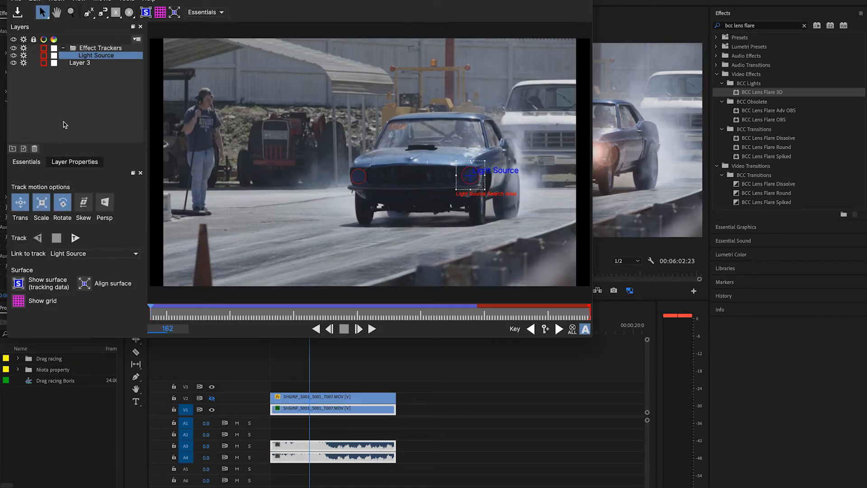
pyautogui.moveTo(321, 0); pyautogui.dragTo(471, 98)
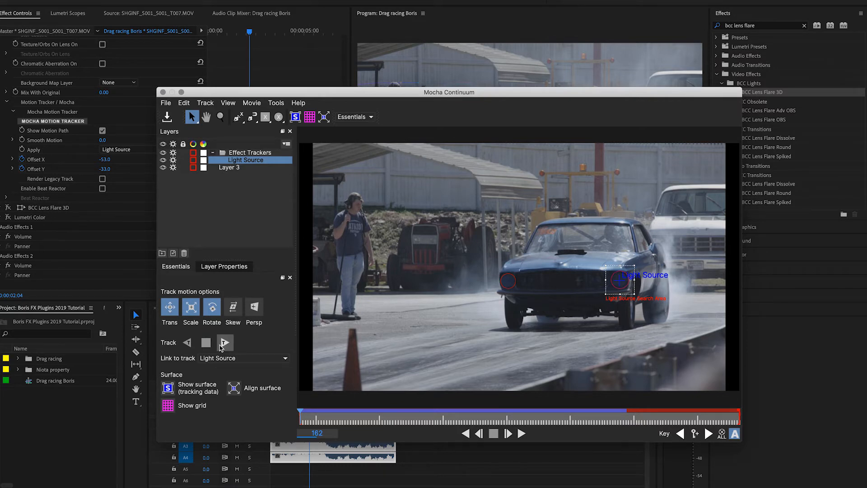
# Scrub through the first flare's Light Source track up to frame 286 to check it against the headlight, and close Mocha.
pyautogui.click(356, 420)
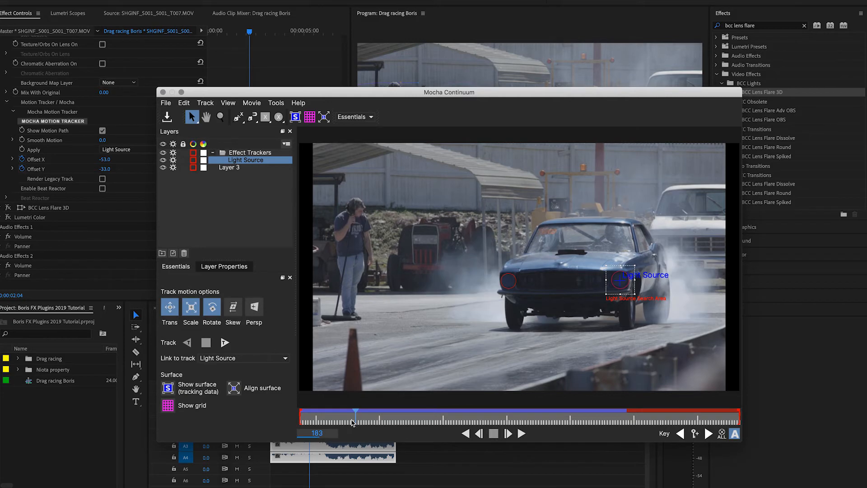
pyautogui.click(414, 419)
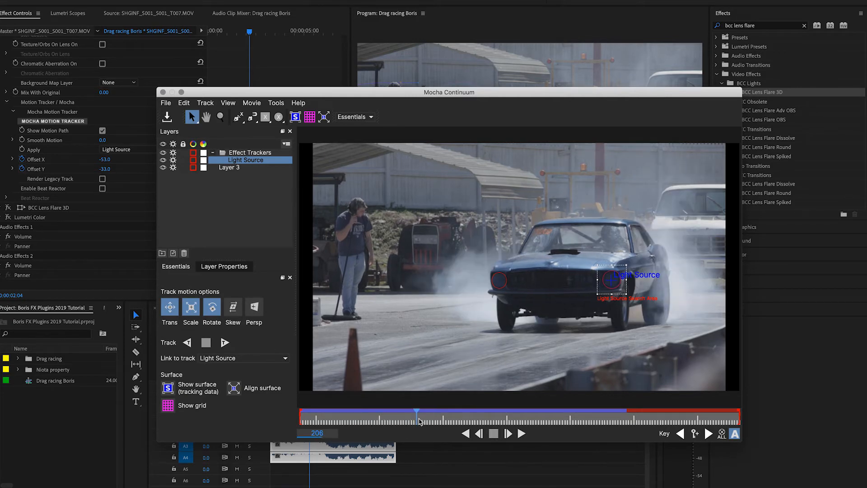
pyautogui.click(463, 418)
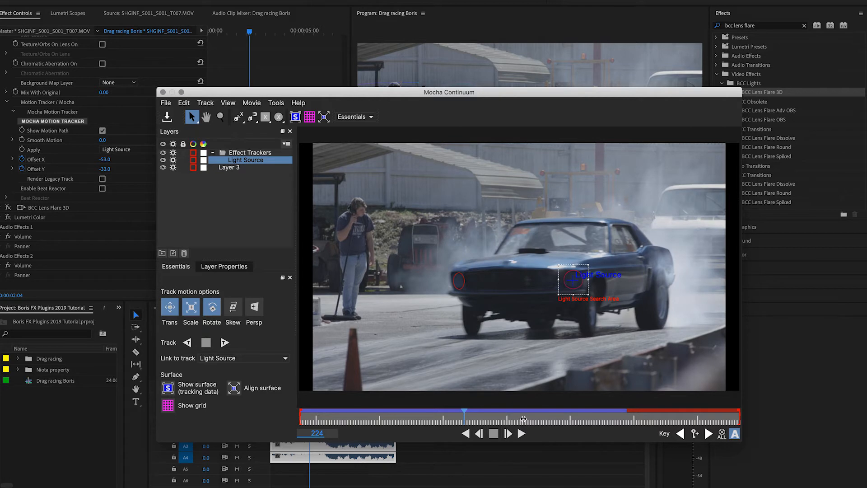
pyautogui.click(524, 418)
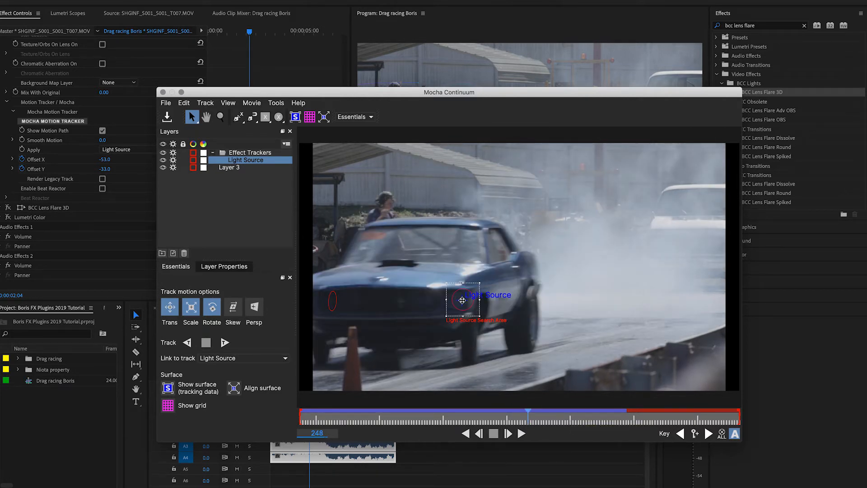
pyautogui.click(590, 418)
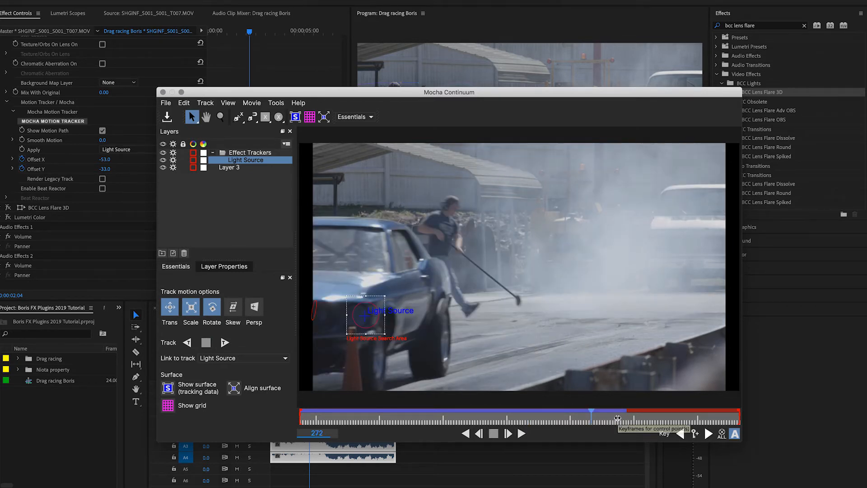
pyautogui.click(618, 420)
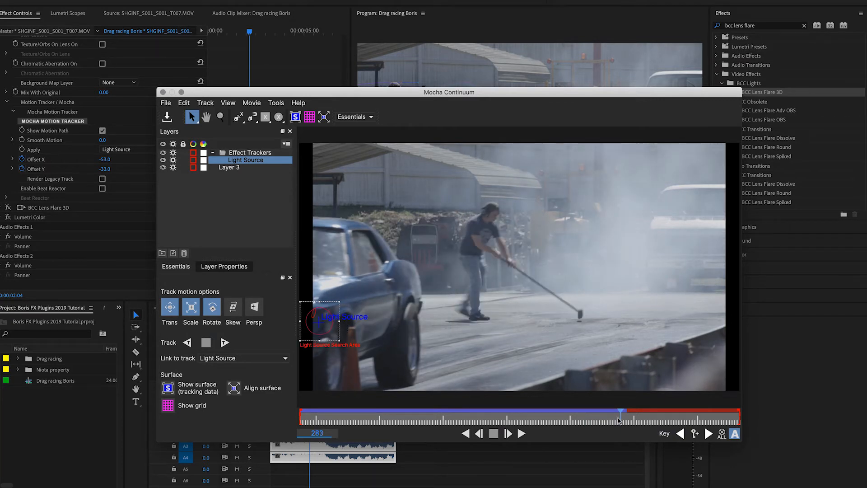
pyautogui.click(626, 420)
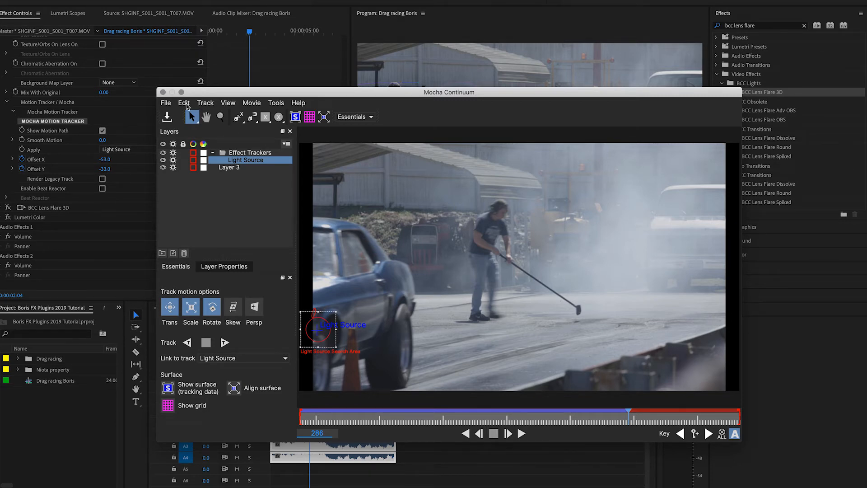
pyautogui.click(163, 92)
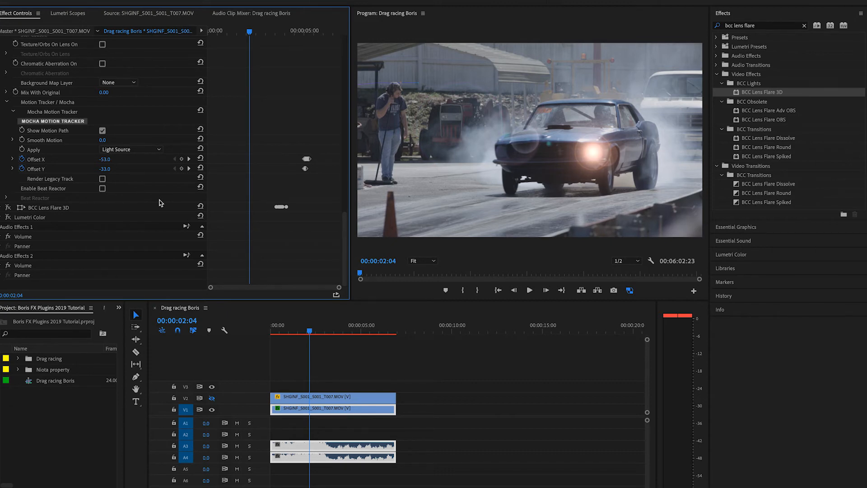
# Collapse the first flare's settings, enable the second BCC Lens Flare 3D, and open its Mocha Motion Tracker.
pyautogui.scroll(15, 159, 202)
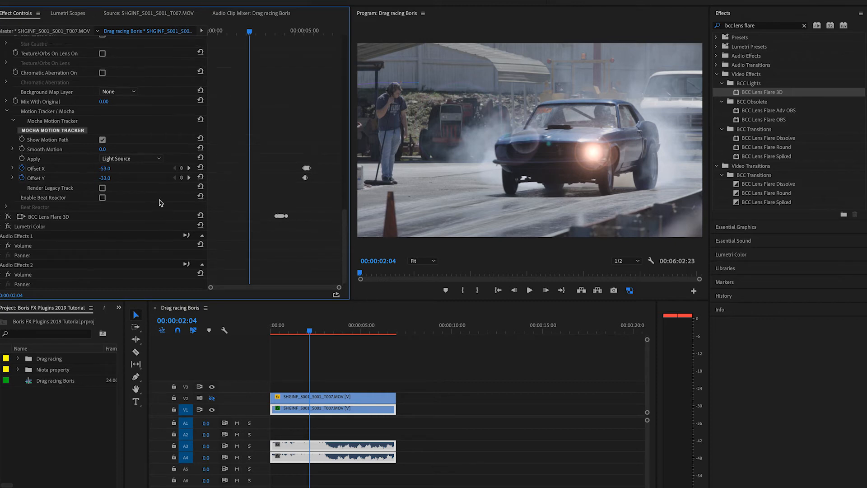
pyautogui.scroll(3, 159, 202)
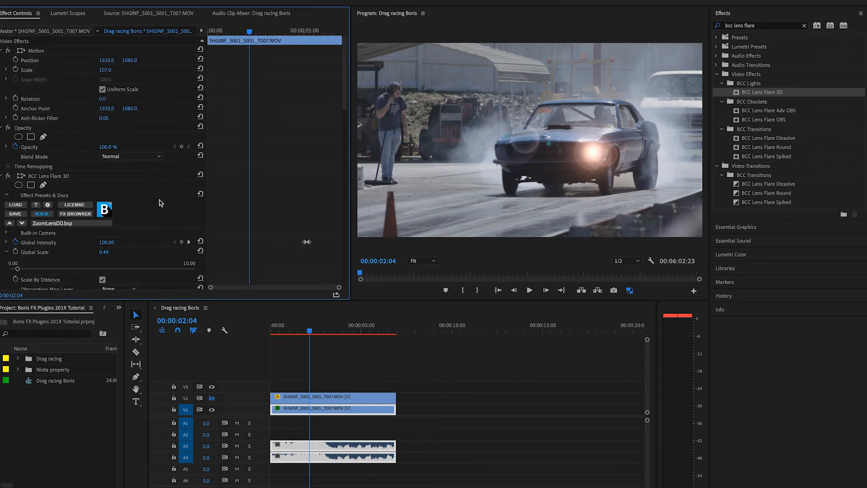
pyautogui.click(4, 176)
pyautogui.click(5, 186)
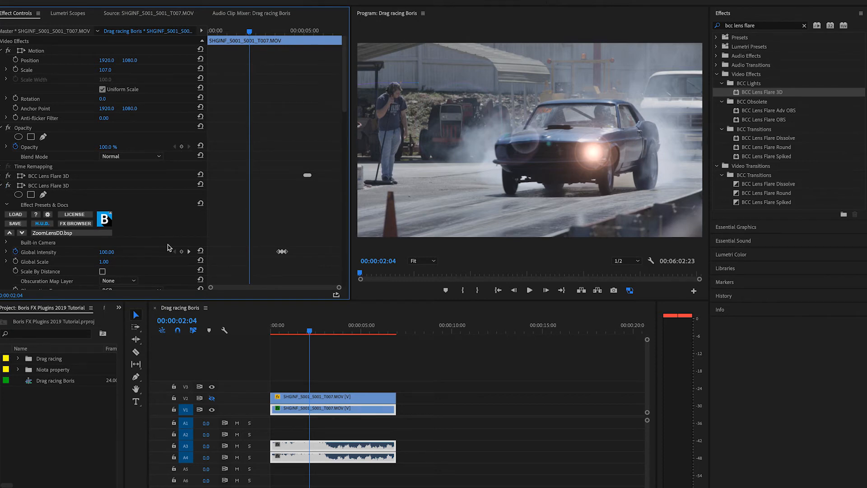
pyautogui.scroll(-15, 168, 247)
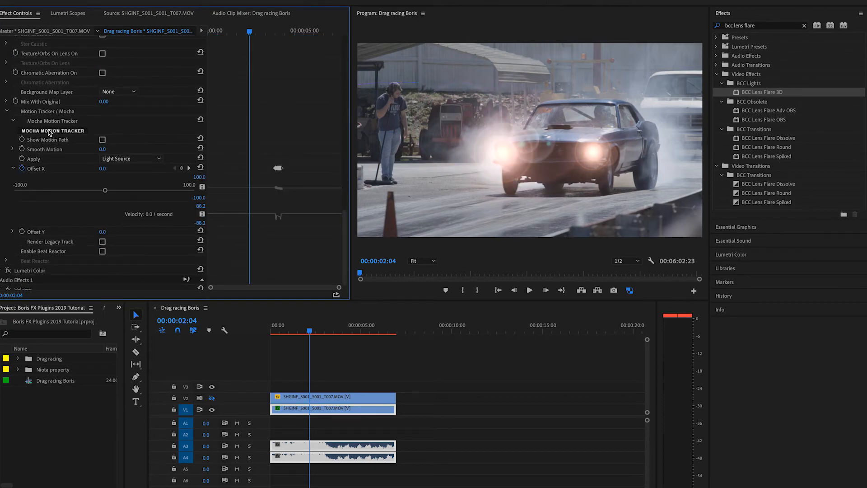
pyautogui.click(50, 131)
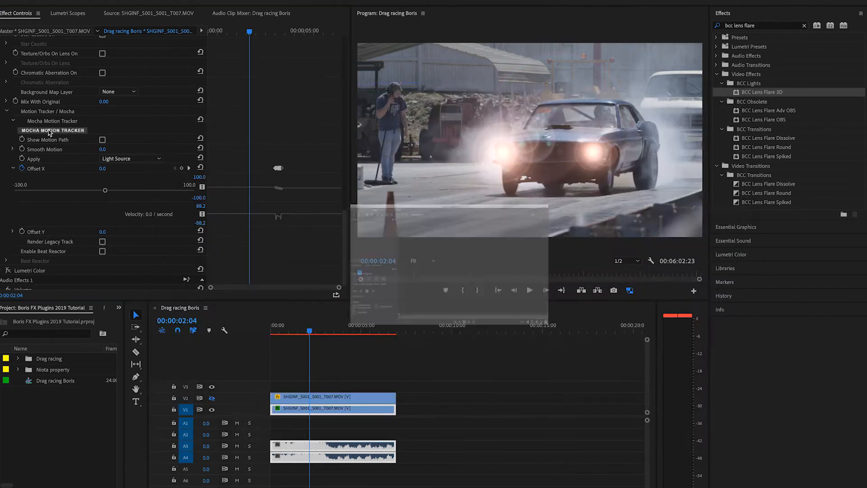
pyautogui.click(49, 131)
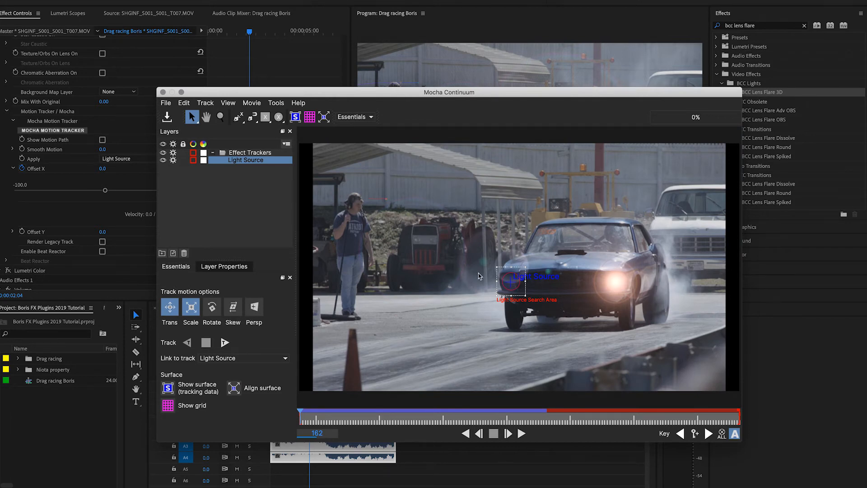
# Check the second flare's Light Source track on the other headlight up to frame 255, and close Mocha.
pyautogui.click(463, 417)
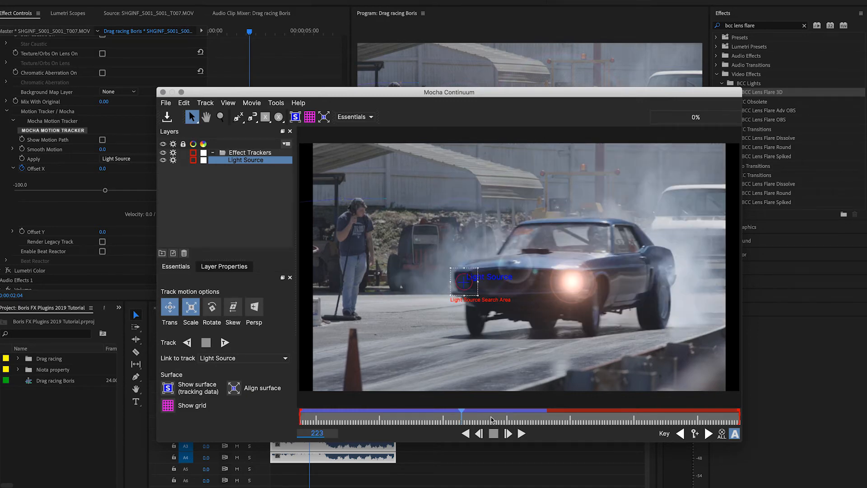
pyautogui.click(513, 416)
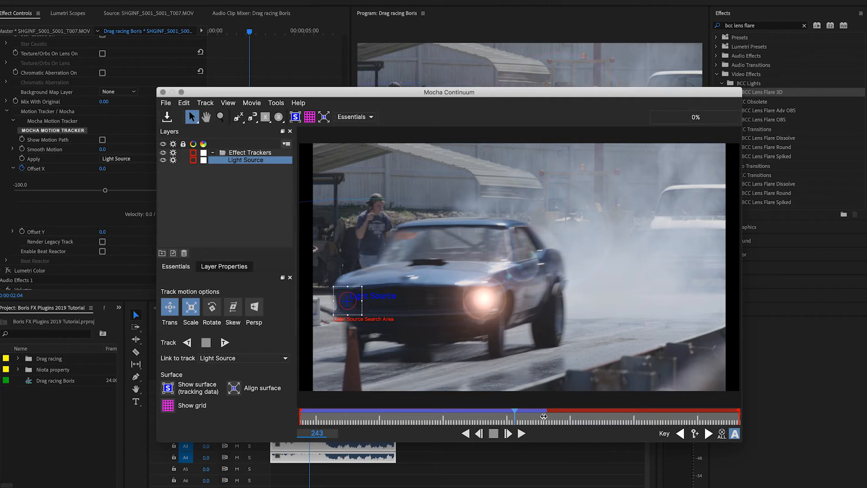
pyautogui.click(544, 416)
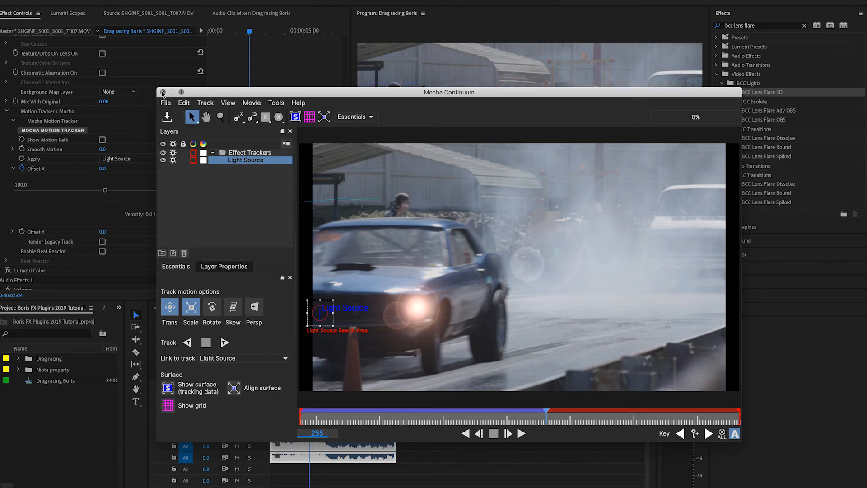
pyautogui.click(162, 93)
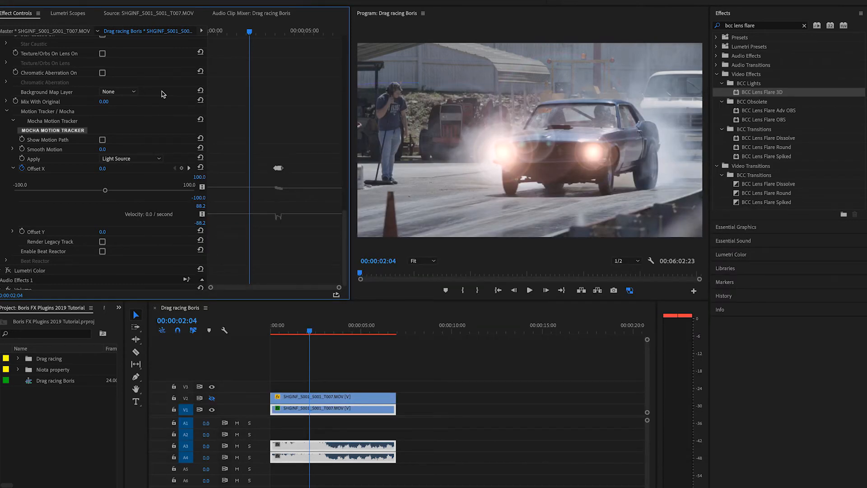
# Move through the sequence to 00:00:03:13 to check both headlight flares where the second flare's Offset X keyframes begin.
pyautogui.click(319, 333)
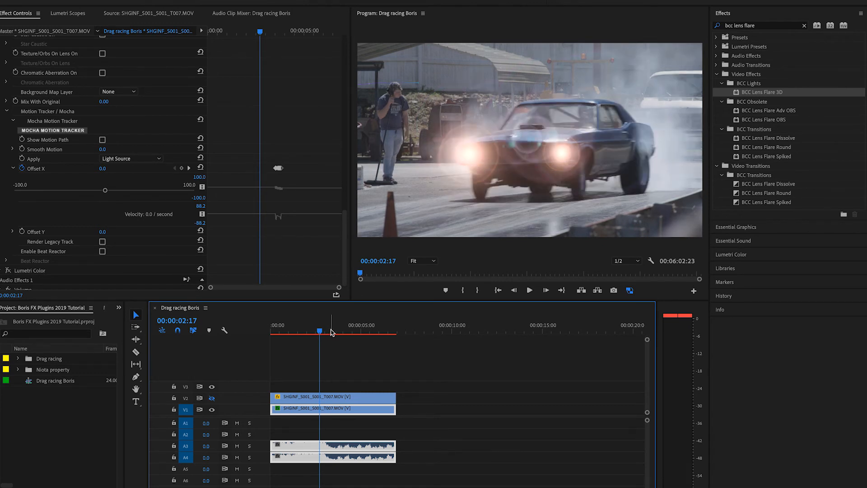
pyautogui.moveTo(331, 331); pyautogui.dragTo(334, 333)
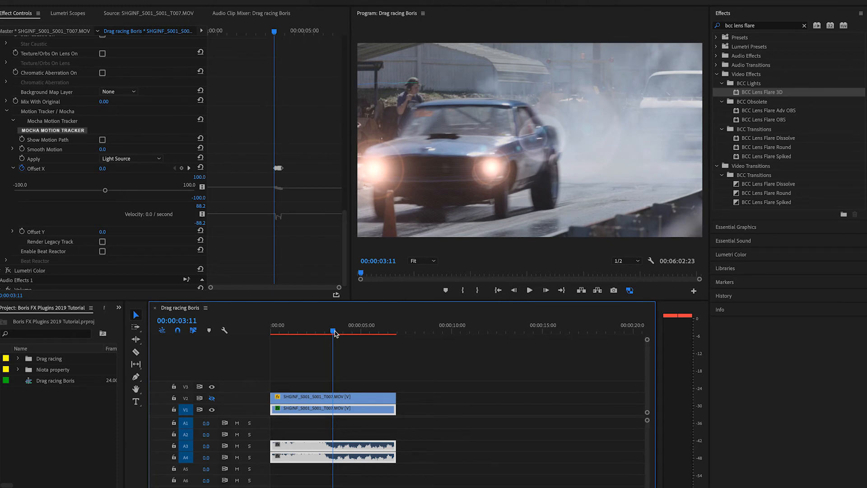
pyautogui.press('Right')
pyautogui.press('Right')
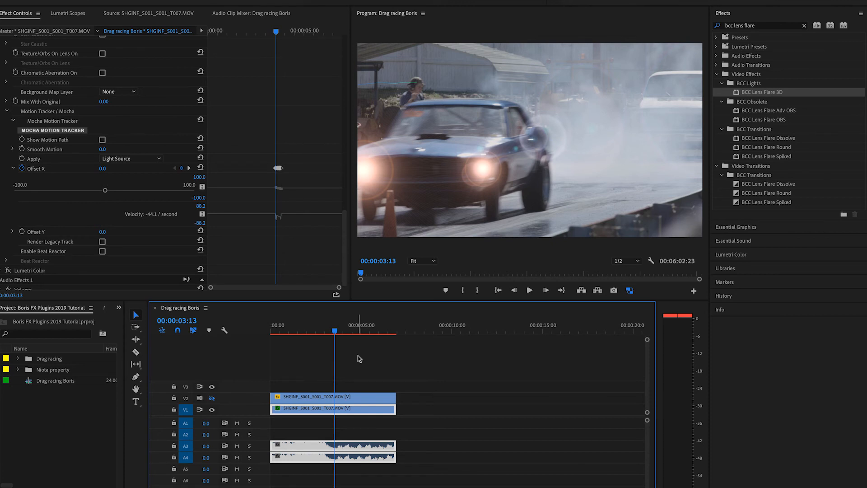
# Move through the frames between 00:00:03:13 and 00:00:03:23, returning to 00:00:03:17, to check the second flare's Offset X keyframes against the headlight.
pyautogui.press('space')
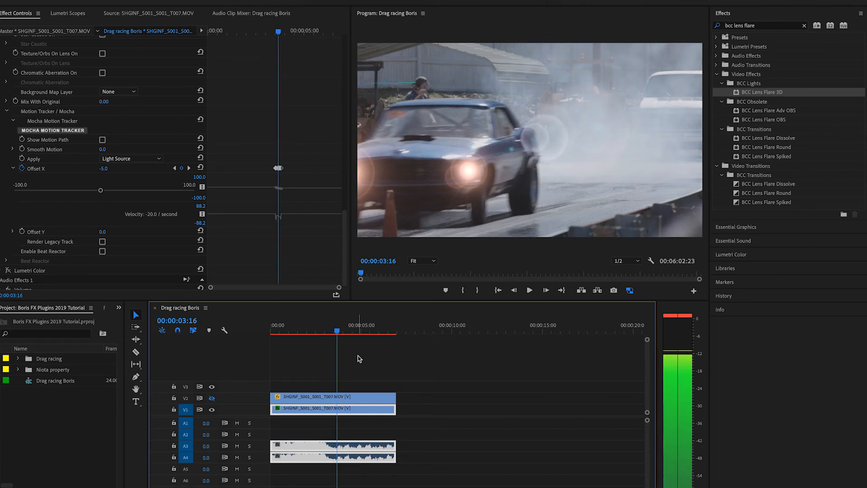
pyautogui.press('Right')
pyautogui.press('Right')
pyautogui.press('Right')
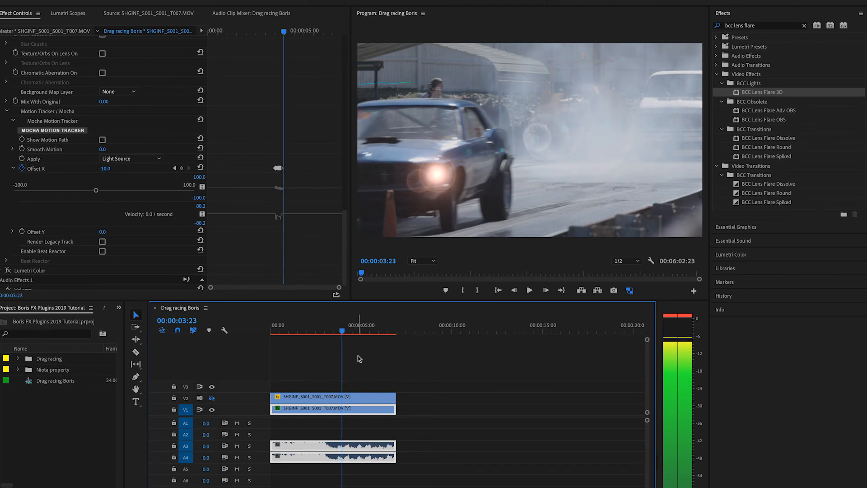
pyautogui.press('Left')
pyautogui.press('Left')
pyautogui.press('Left')
pyautogui.press('Left')
pyautogui.press('Left')
pyautogui.press('Left')
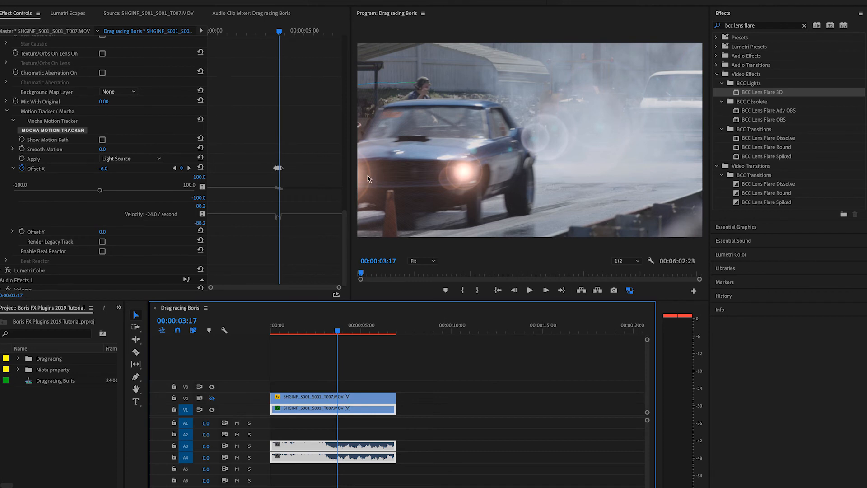
# Examine the second flare's Global Intensity keyframes and play from 00:00:03:17 to 00:00:04:05 to check its fade.
pyautogui.scroll(10, 240, 143)
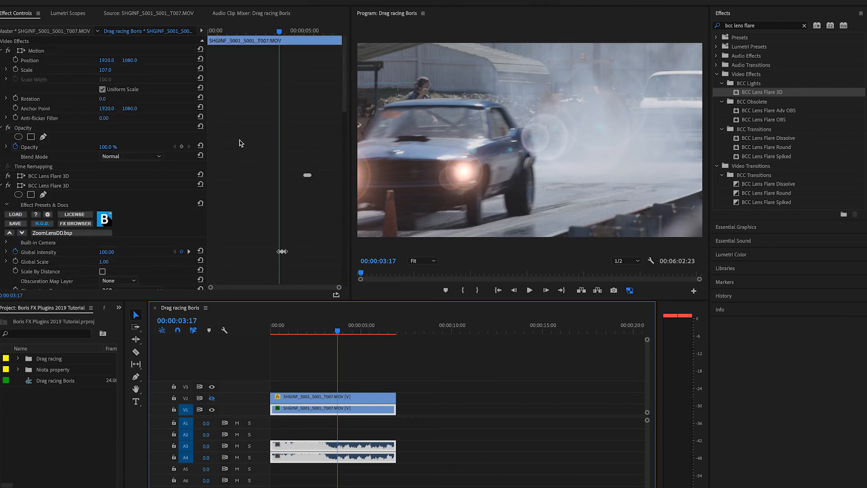
pyautogui.scroll(-1, 241, 142)
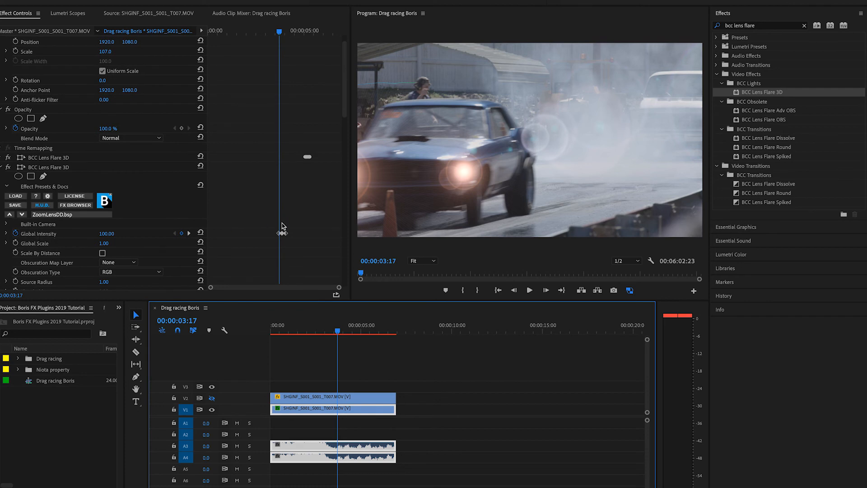
pyautogui.press('space')
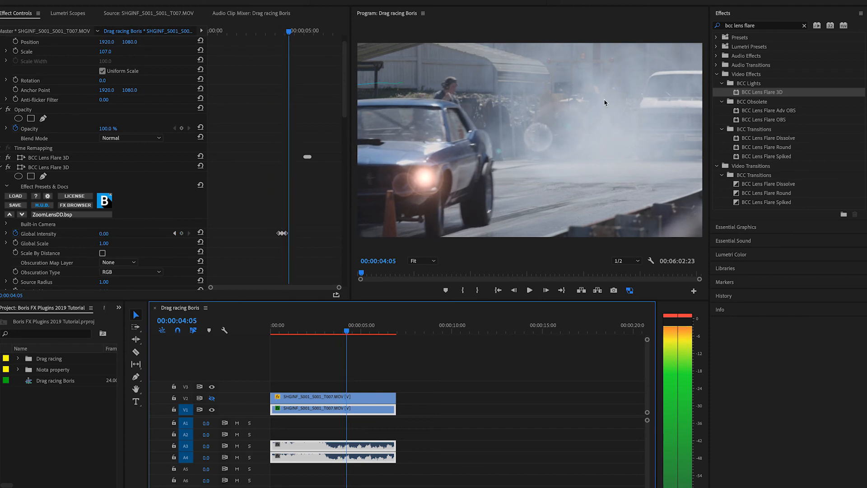
pyautogui.scroll(1, 132, 155)
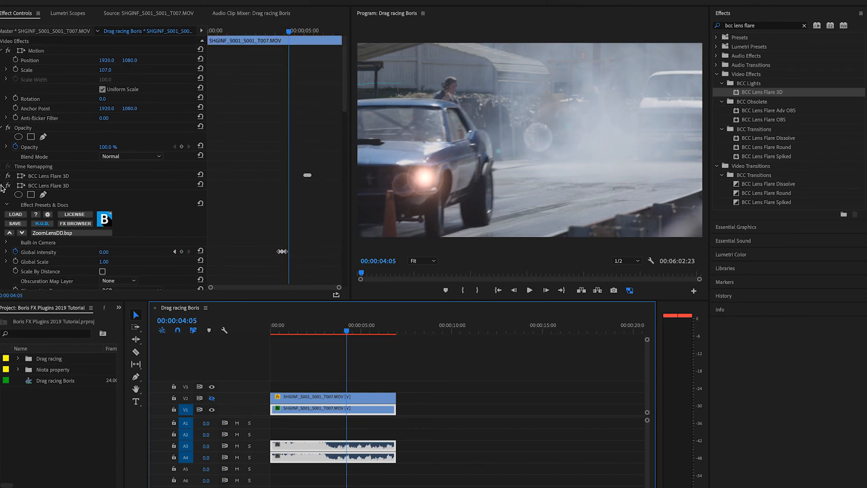
# Collapse the second flare's settings, expand the first BCC Lens Flare 3D, and bring up its Mocha Offset X and Offset Y keyframes.
pyautogui.click(2, 186)
pyautogui.click(2, 177)
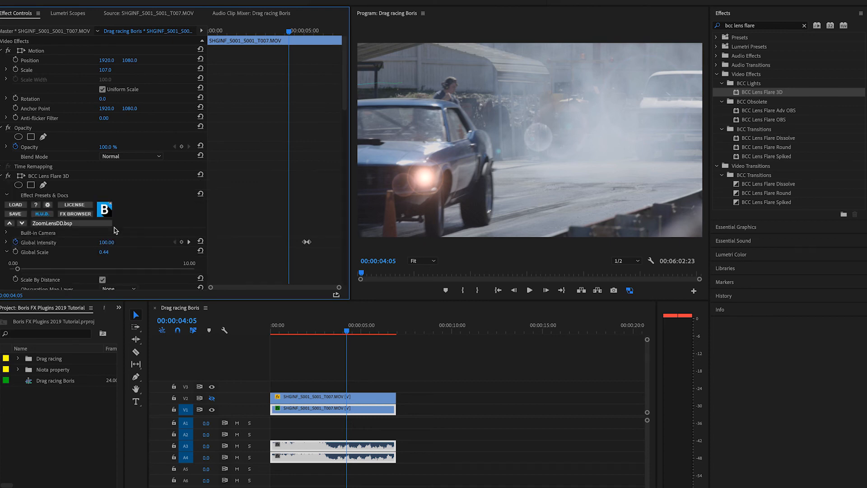
pyautogui.scroll(-10, 151, 259)
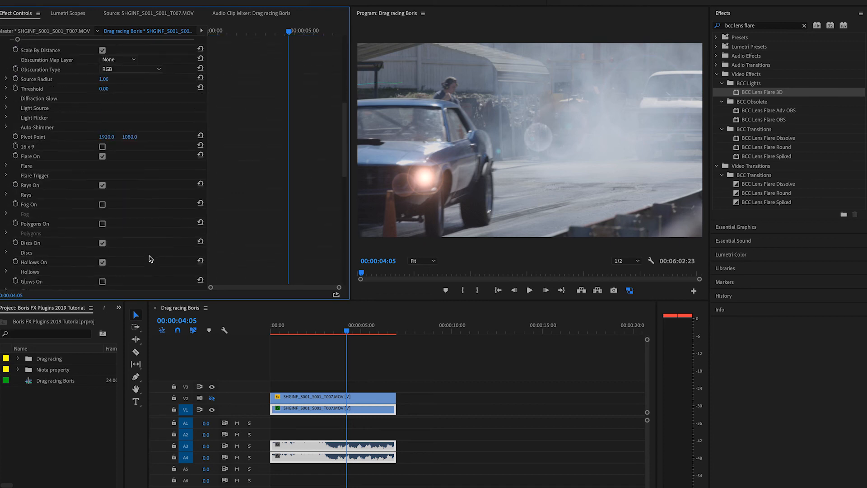
pyautogui.scroll(-8, 150, 259)
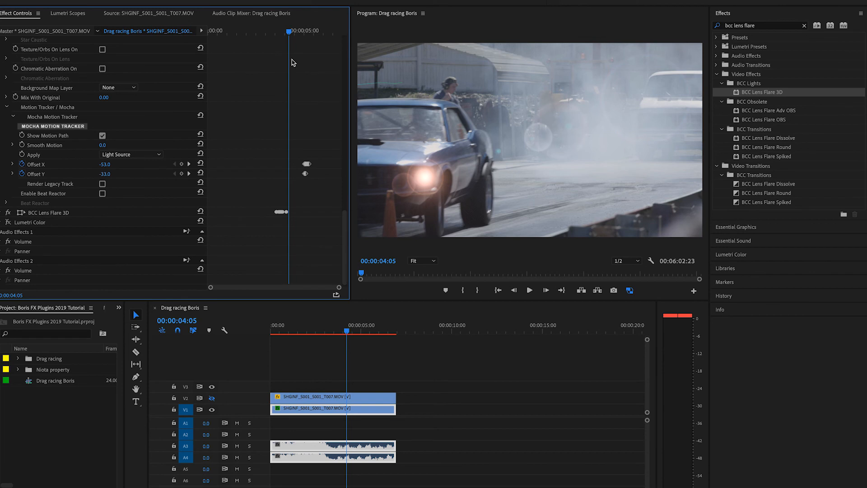
pyautogui.moveTo(288, 31); pyautogui.dragTo(304, 31)
pyautogui.press('space')
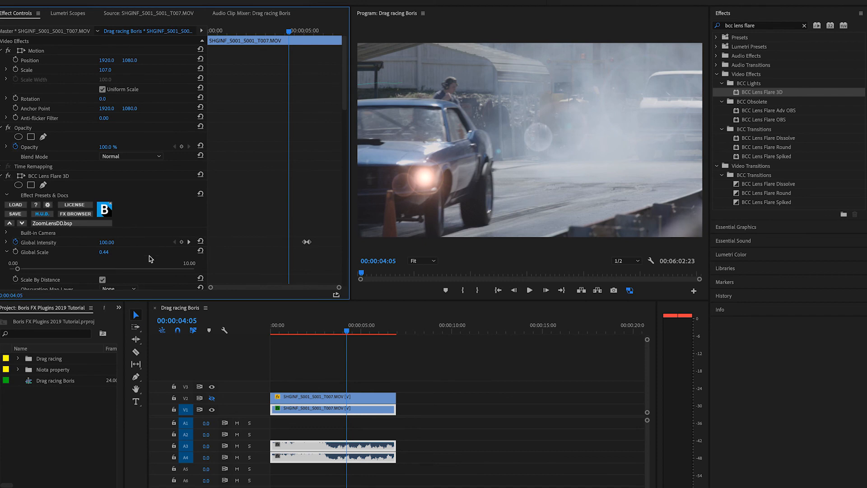
pyautogui.scroll(-10, 150, 258)
pyautogui.scroll(-10, 150, 258)
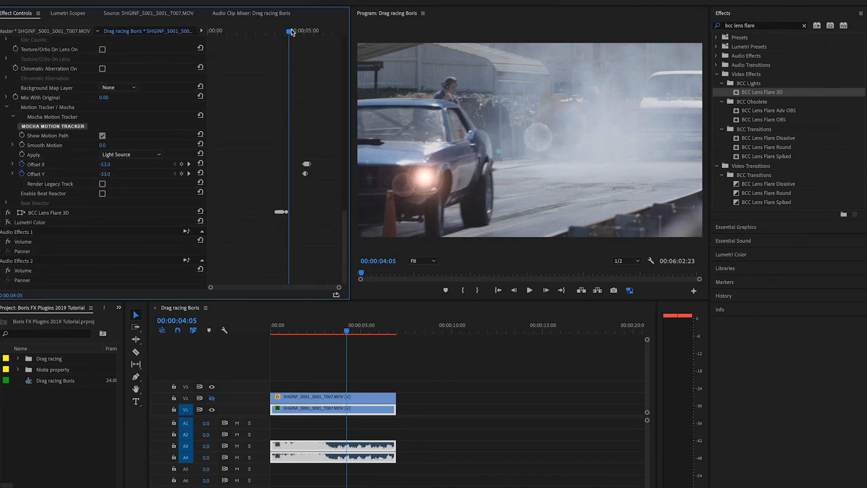
# Move the playhead to the first flare's offset keyframes around 00:00:05:04 and advance through the frames to check the flare as the car exits.
pyautogui.moveTo(287, 35); pyautogui.dragTo(304, 32)
pyautogui.press('Right')
pyautogui.press('Right')
pyautogui.press('Right')
pyautogui.press('Right')
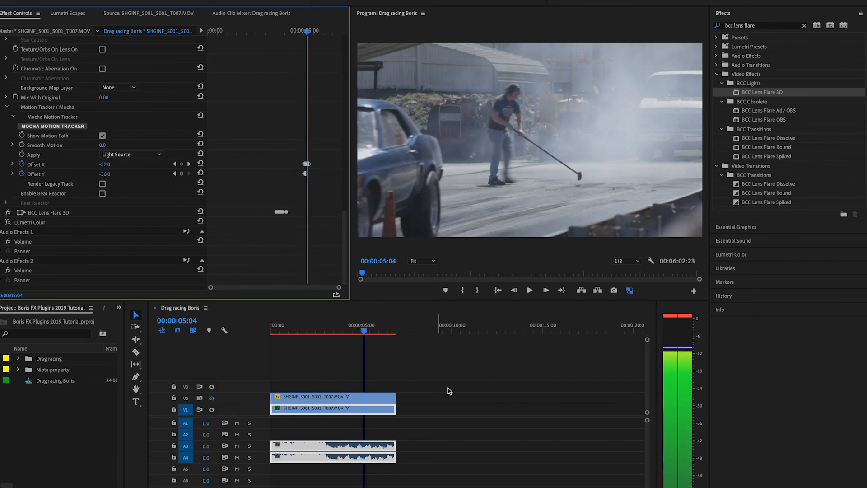
pyautogui.press('Right')
pyautogui.press('Right')
pyautogui.press('Right')
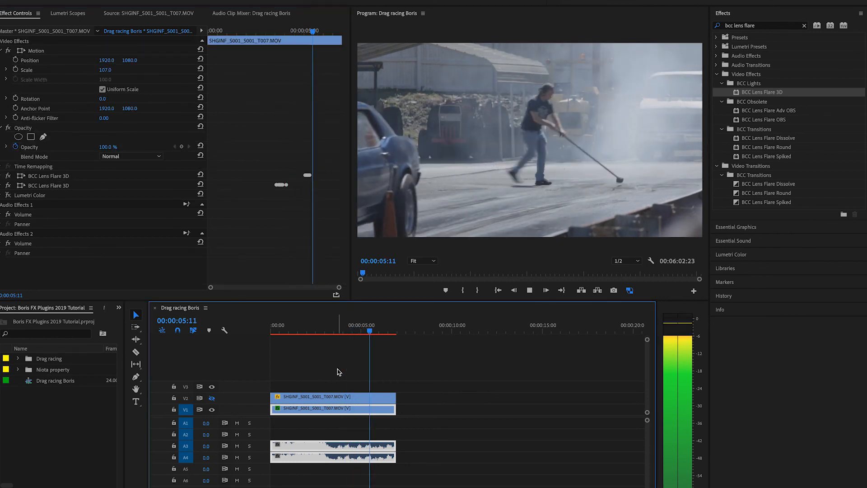
# Play to 00:00:06:14, enable the Lumetri Color effect, and play the sequence from 00:00:01:15 to review the night shot with headlights.
pyautogui.press('space')
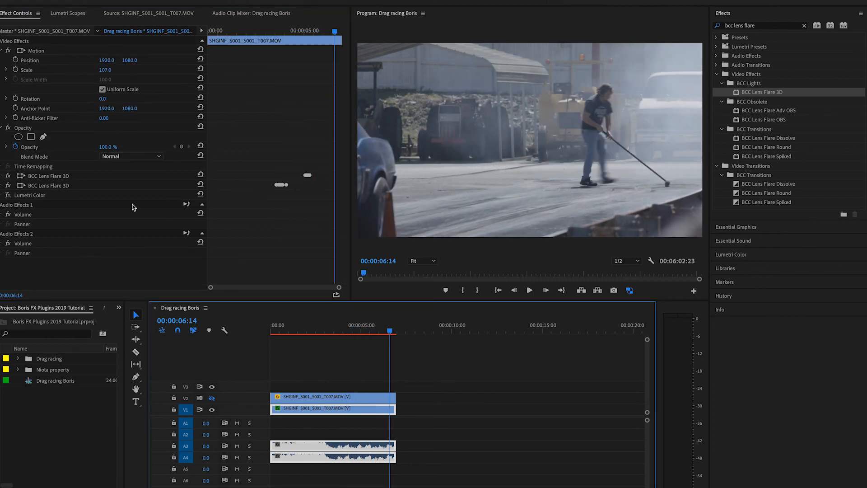
pyautogui.click(7, 196)
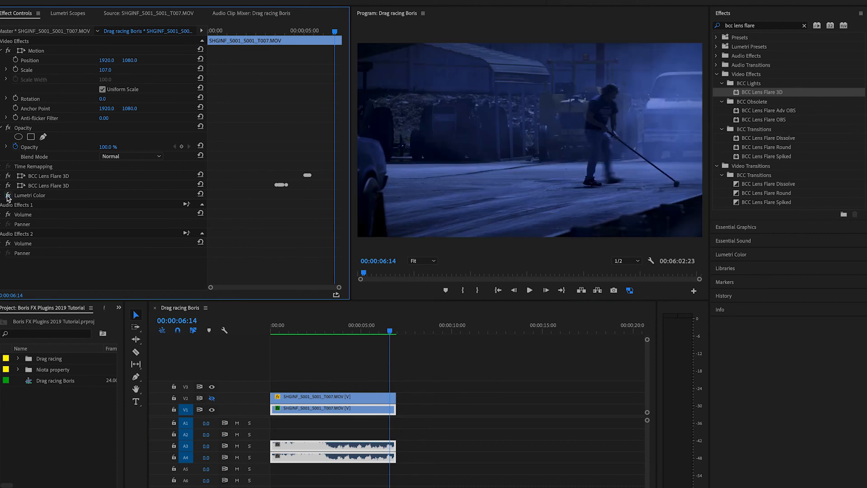
pyautogui.click(300, 330)
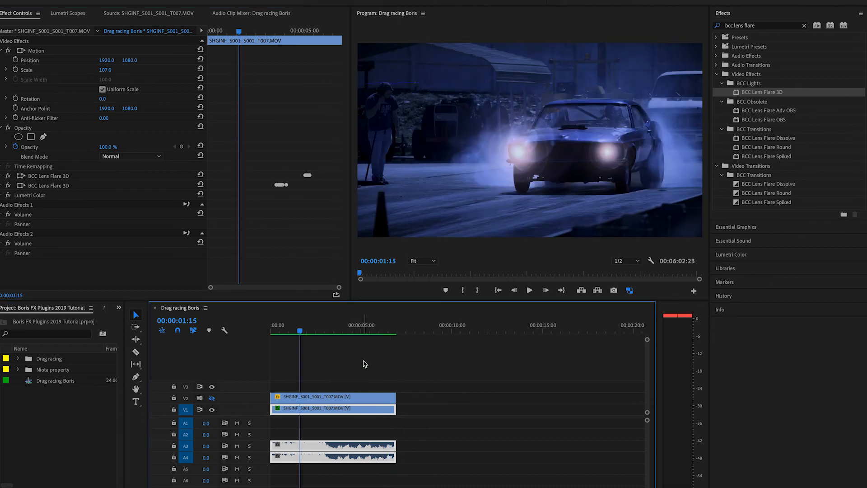
pyautogui.press('space')
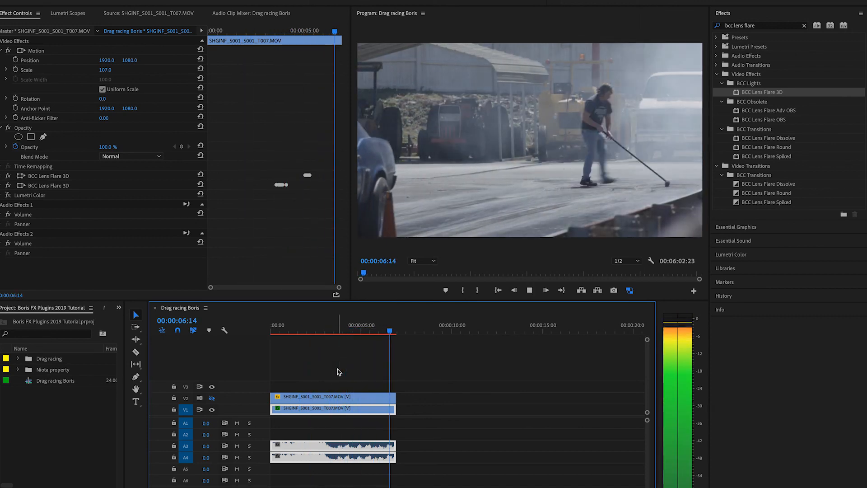
pyautogui.press('space')
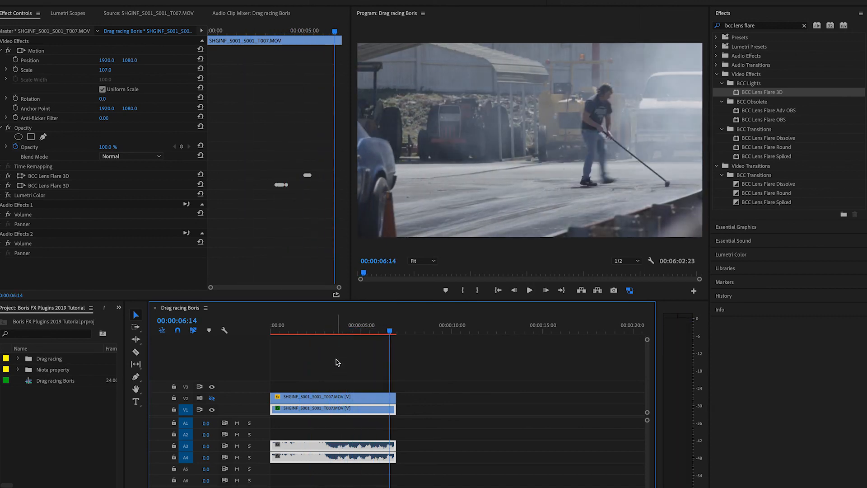
pyautogui.click(8, 195)
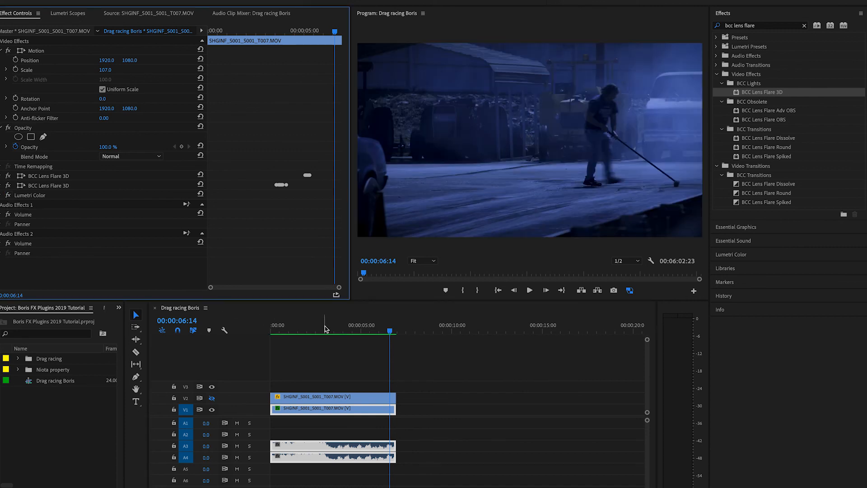
pyautogui.click(299, 329)
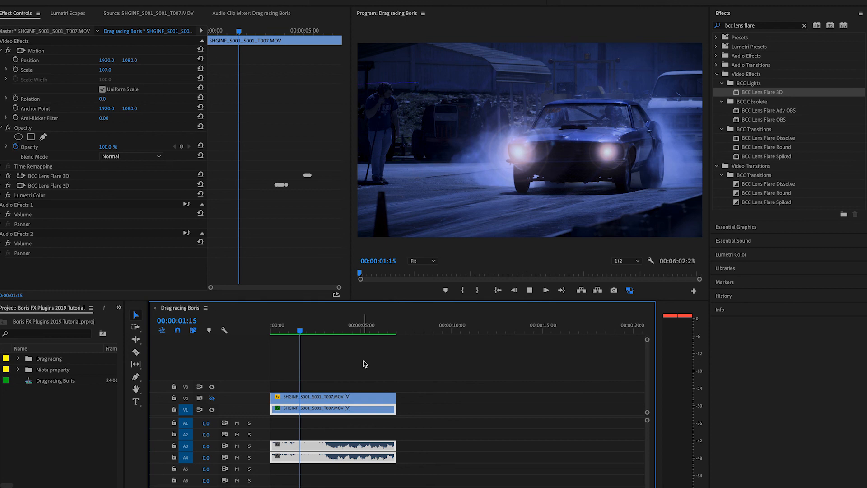
pyautogui.press('space')
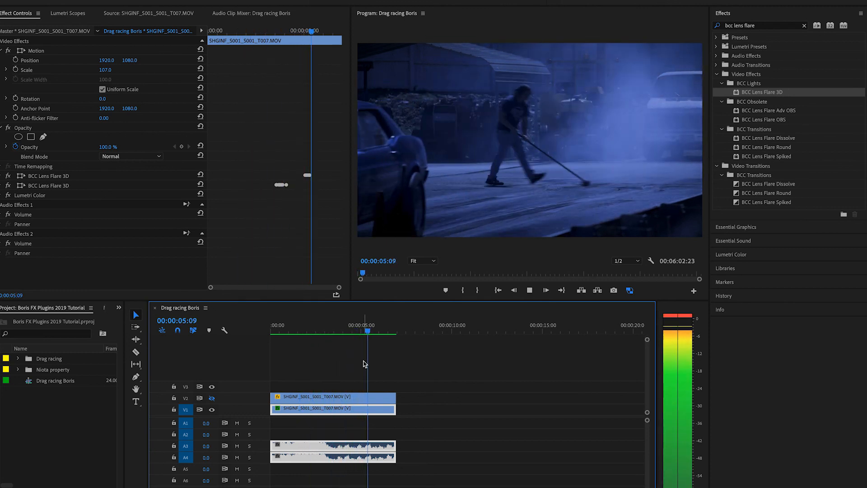